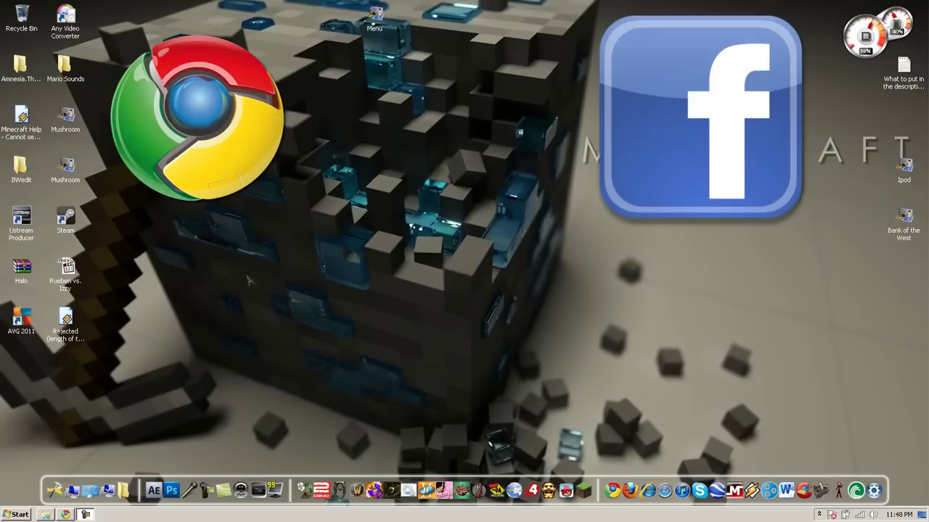
Bring the Chrome window showing the YouTube video 'Hitting The Streets: FACEBOOK!' to the front.
left_click(66, 514)
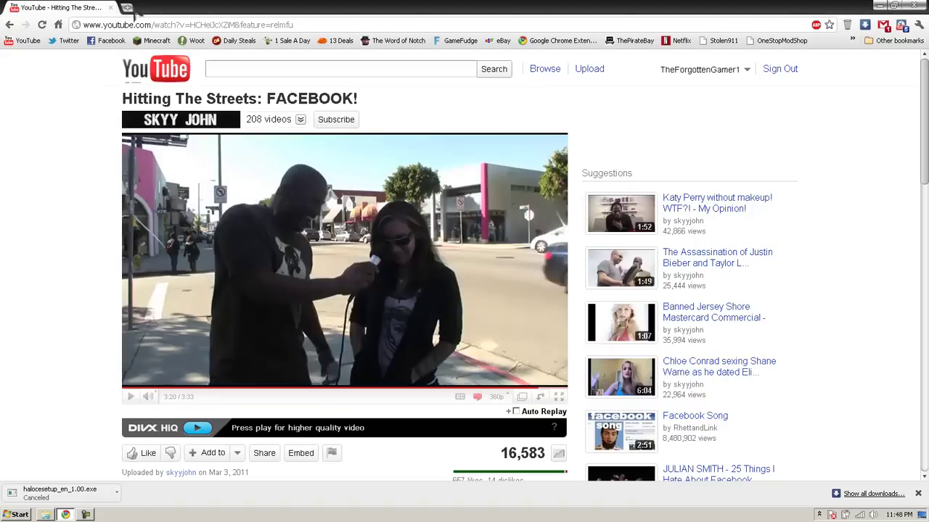
In a new tab, search the Chrome extensions gallery for 'Facebook Dislike Button'.
left_click(130, 9)
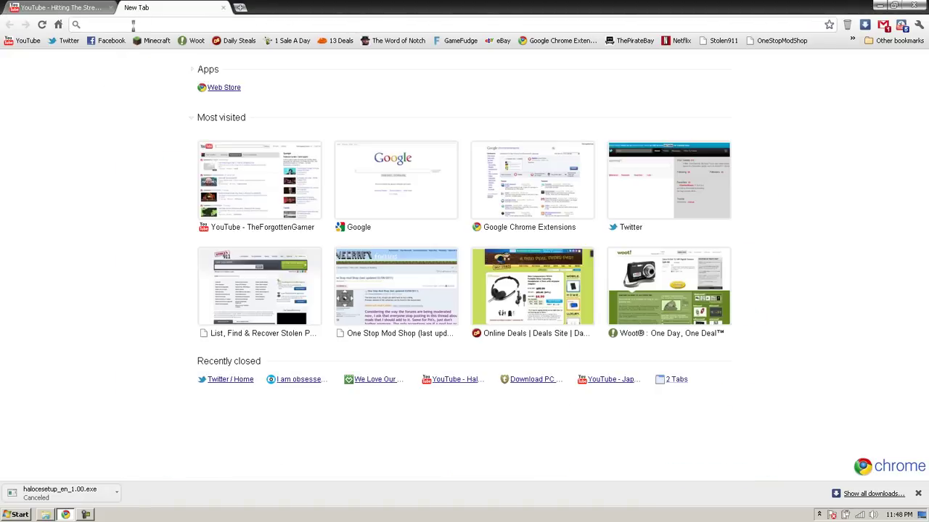
left_click(574, 43)
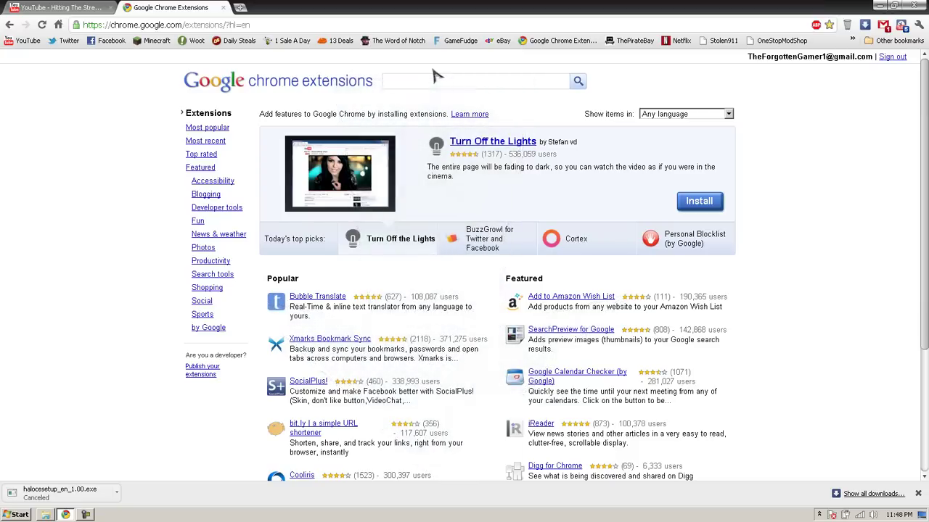
left_click(429, 82)
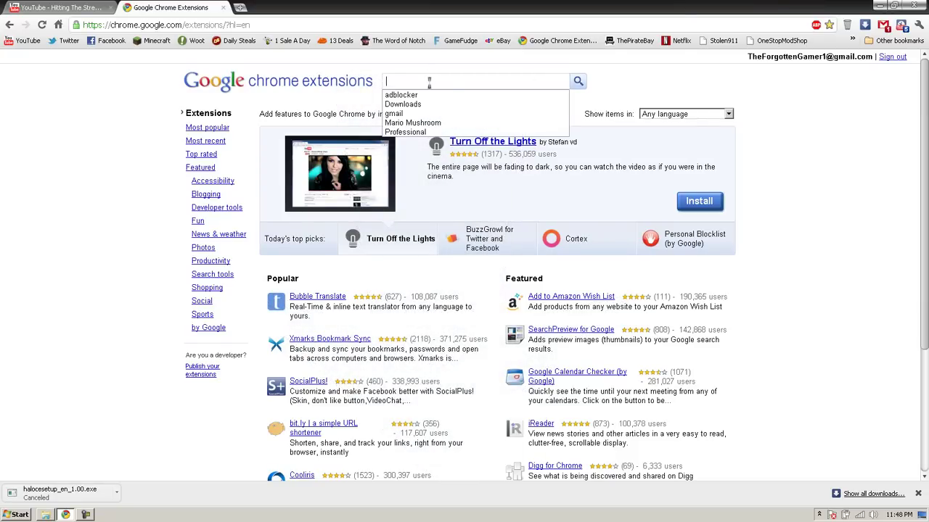
type("Facebook Di")
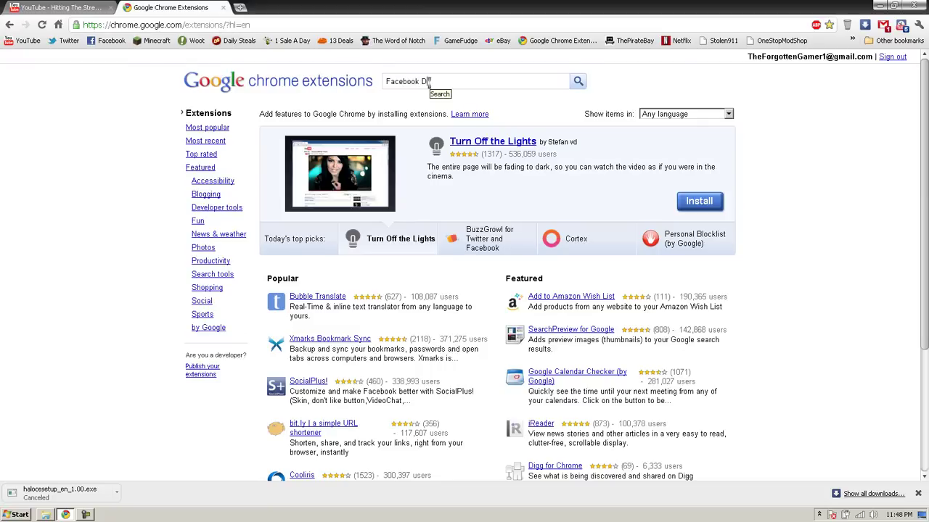
type("slike Button")
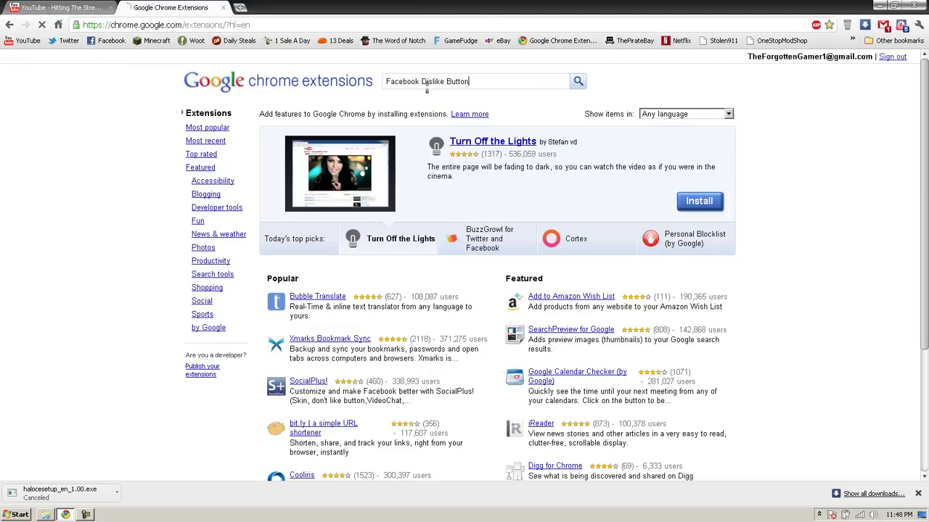
key("Return")
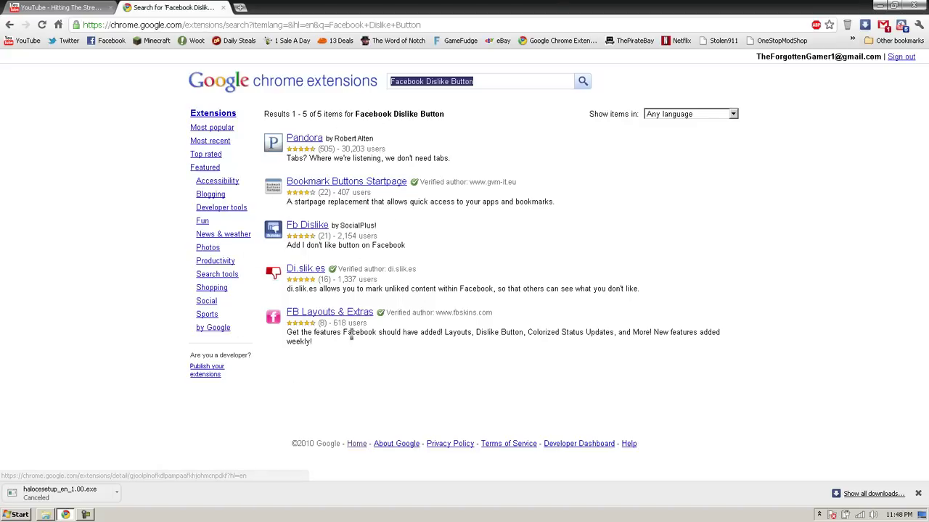
Scribble red over unwanted results like FB Layouts & Extras and Bookmark Buttons Startpage.
mouse_move(315, 308)
left_mouse_down()
mouse_move(268, 338)
mouse_move(602, 353)
left_mouse_up()
left_click_drag(566, 177, 255, 183)
mouse_move(331, 185)
left_mouse_down()
mouse_move(464, 138)
mouse_move(291, 156)
mouse_move(443, 166)
left_mouse_up()
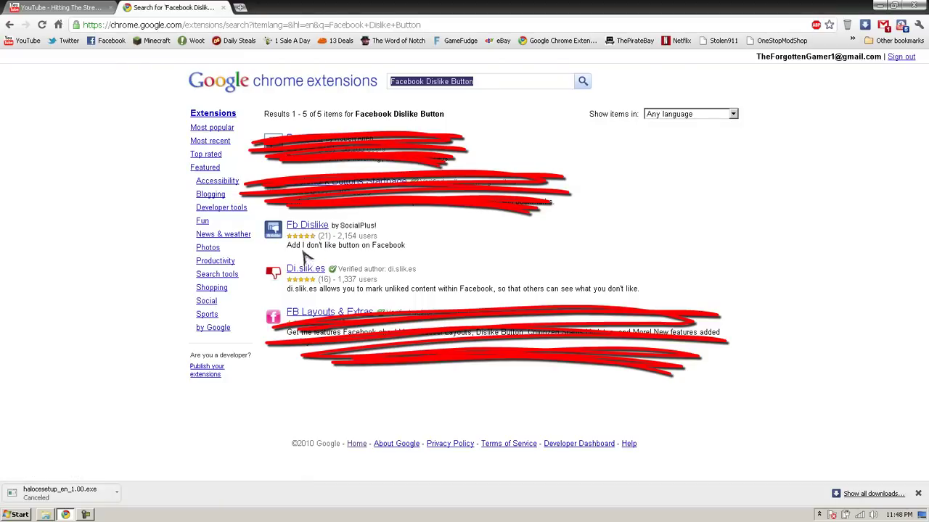
Circle the Fb Dislike result and draw an arrow pointing at Di.slik.es.
mouse_move(332, 209)
left_mouse_down()
mouse_move(250, 245)
mouse_move(425, 224)
mouse_move(314, 215)
left_mouse_up()
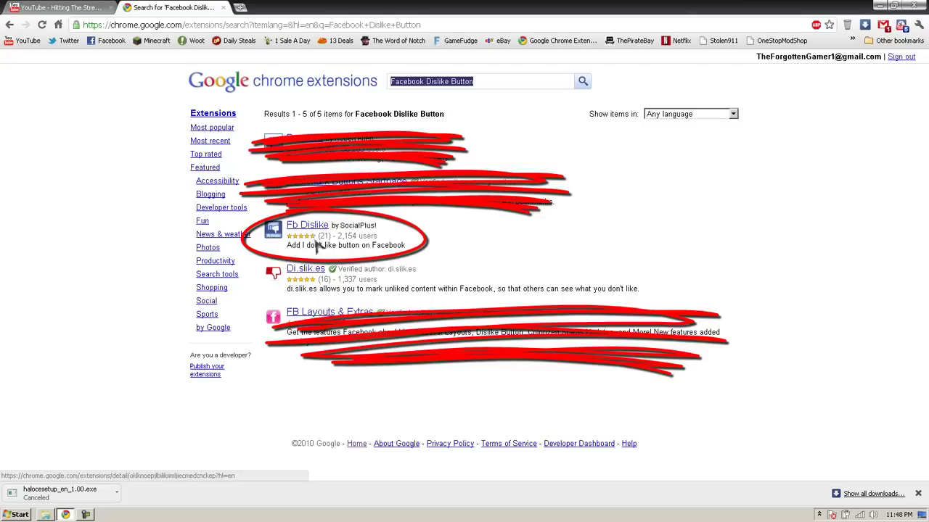
left_click_drag(341, 278, 411, 270)
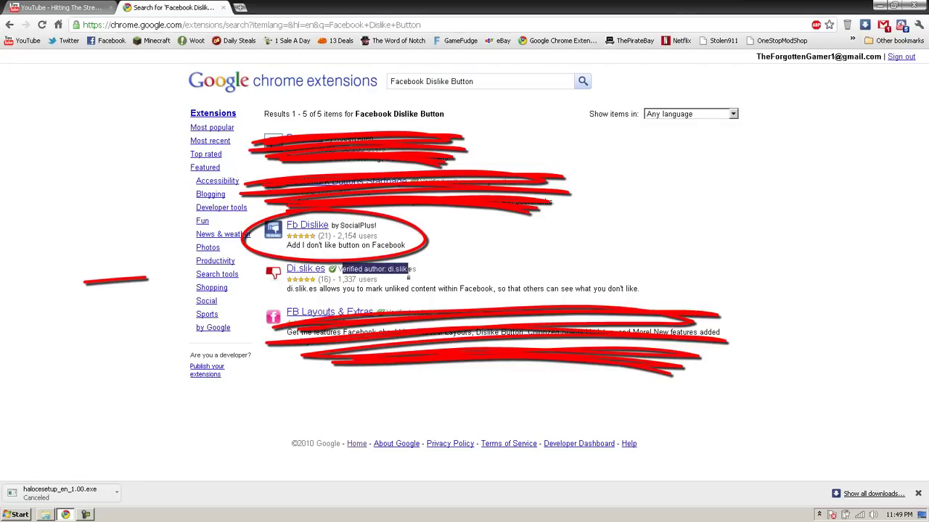
left_click(407, 267)
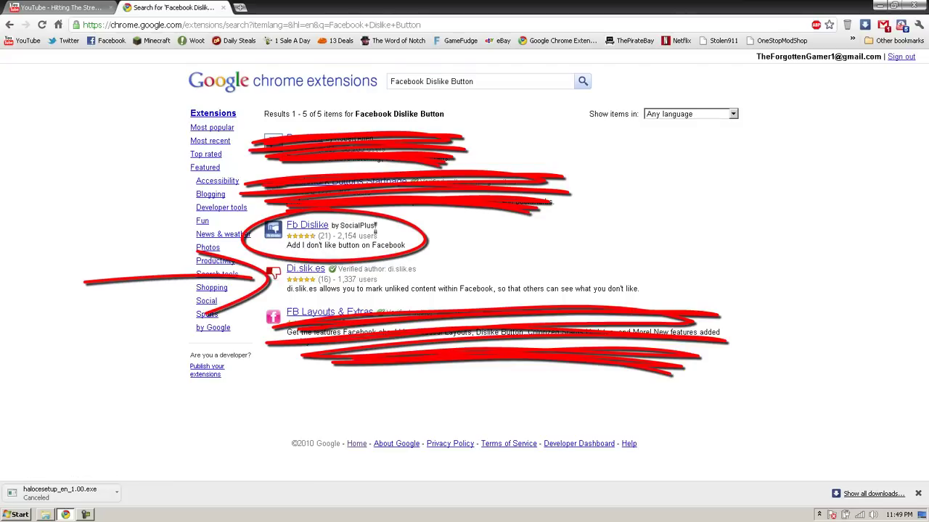
left_click_drag(377, 227, 355, 226)
Install the Fb Dislike extension and load the Facebook news feed in a new tab.
left_click(317, 228)
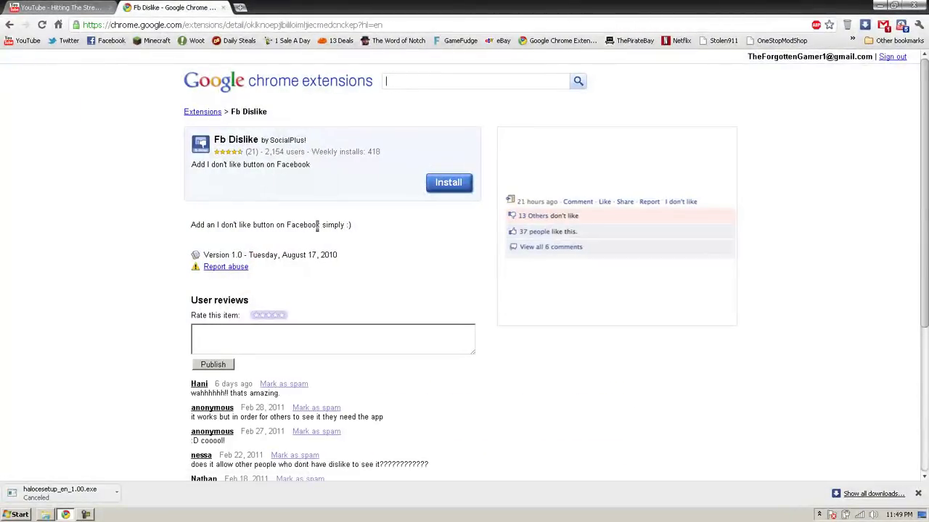
left_click(441, 185)
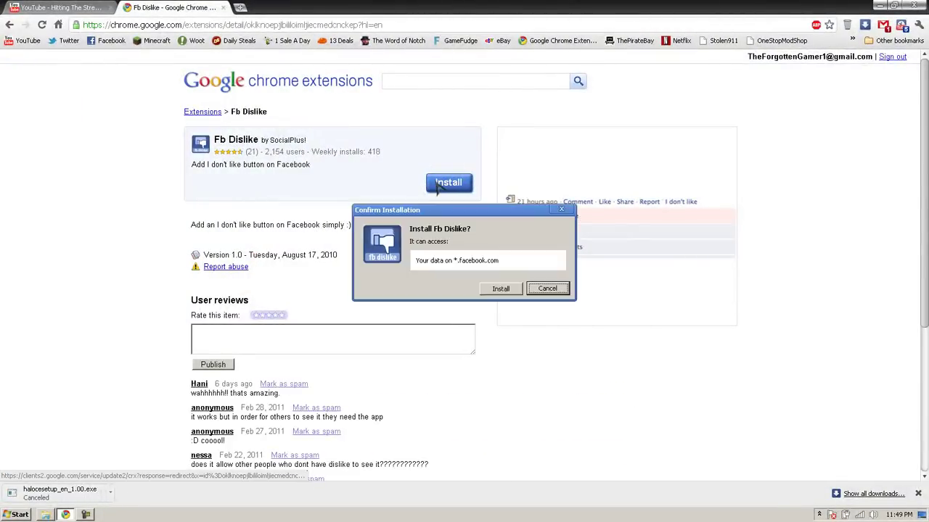
left_click(498, 288)
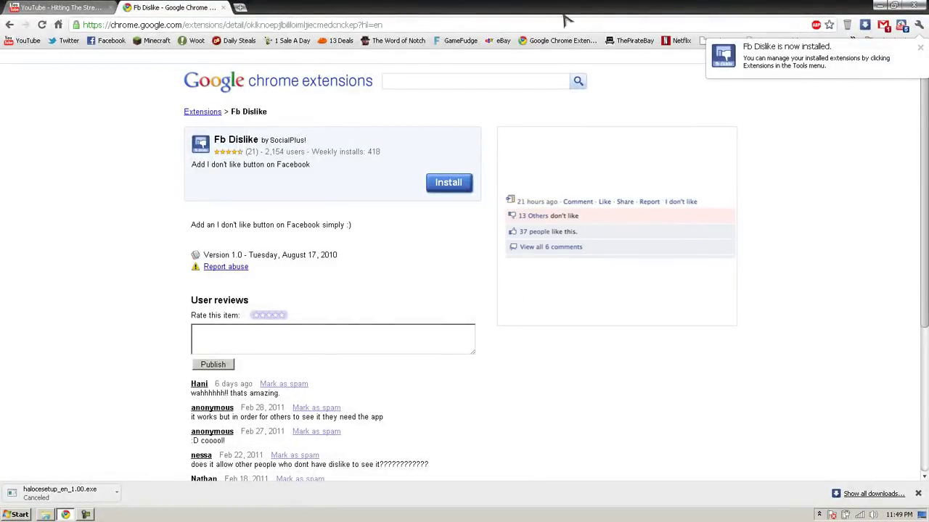
left_click(240, 7)
left_click(112, 41)
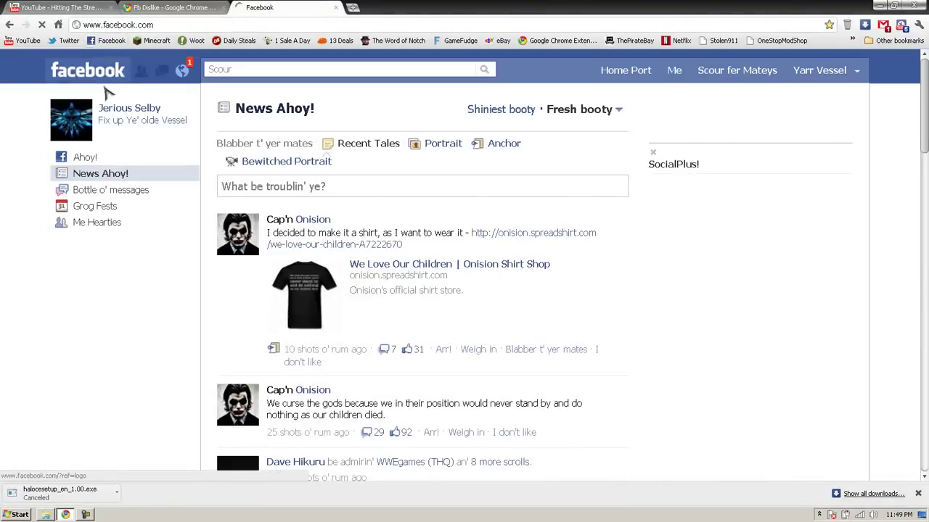
Scroll down the Facebook feed and dislike a short text post with Fb Dislike.
scroll(21, 129, "down", 2)
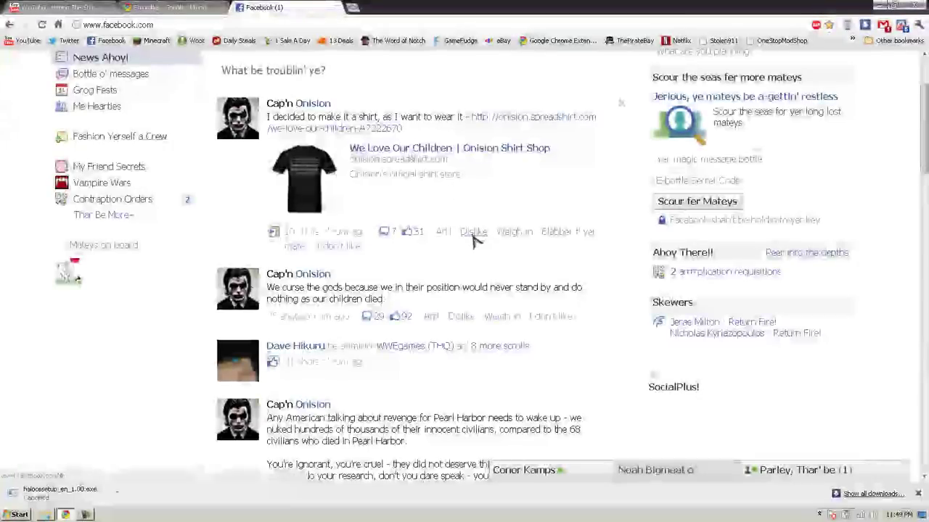
scroll(472, 241, "down", 1)
scroll(408, 254, "down", 12)
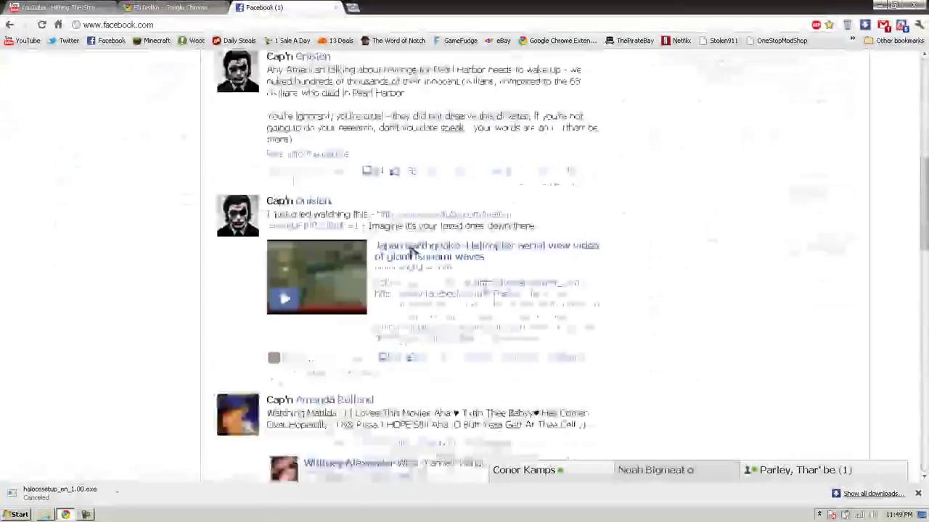
scroll(408, 241, "down", 10)
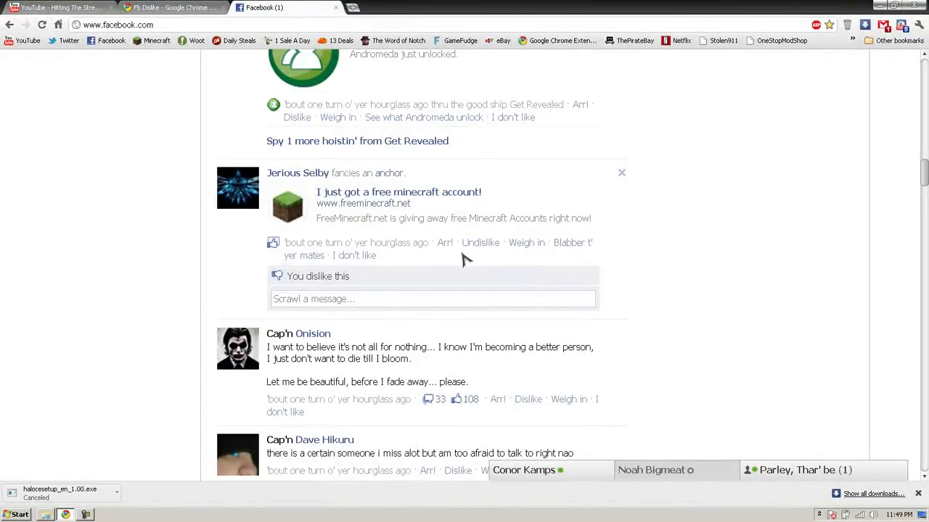
scroll(464, 260, "down", 2)
scroll(464, 259, "down", 3)
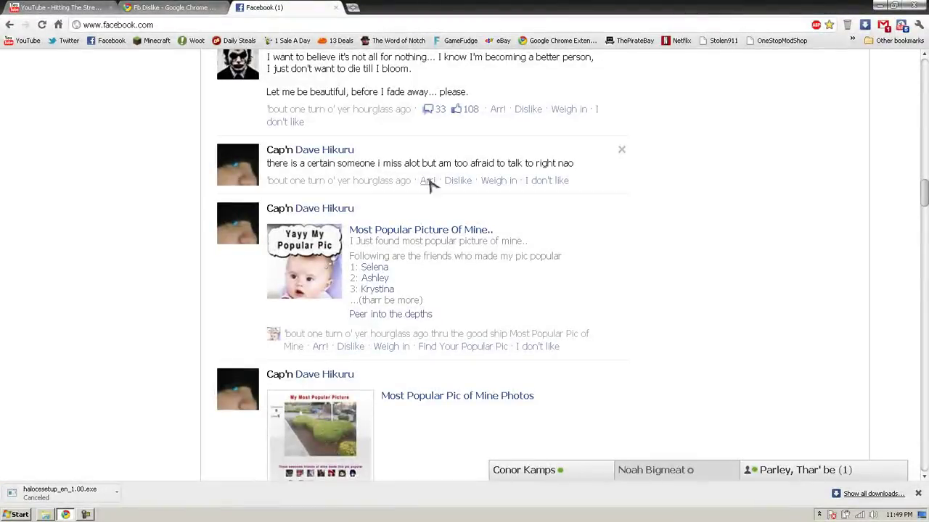
left_click(457, 185)
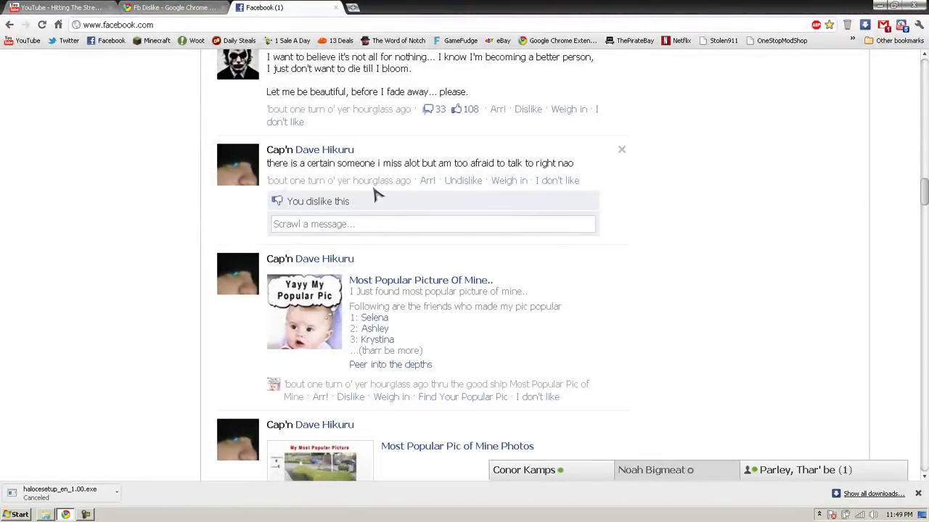
scroll(377, 194, "up", 12)
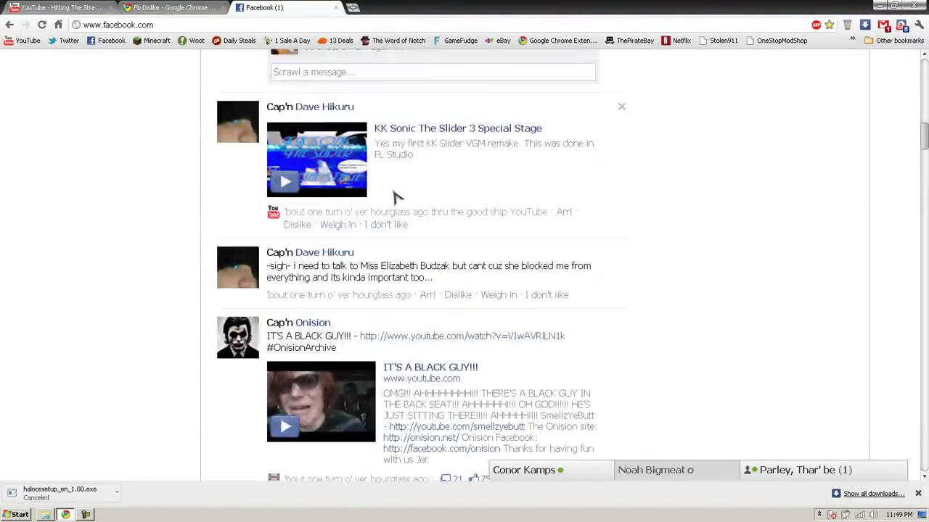
scroll(396, 196, "up", 5)
Open Chrome's installed extensions page from the main menu.
left_click(919, 25)
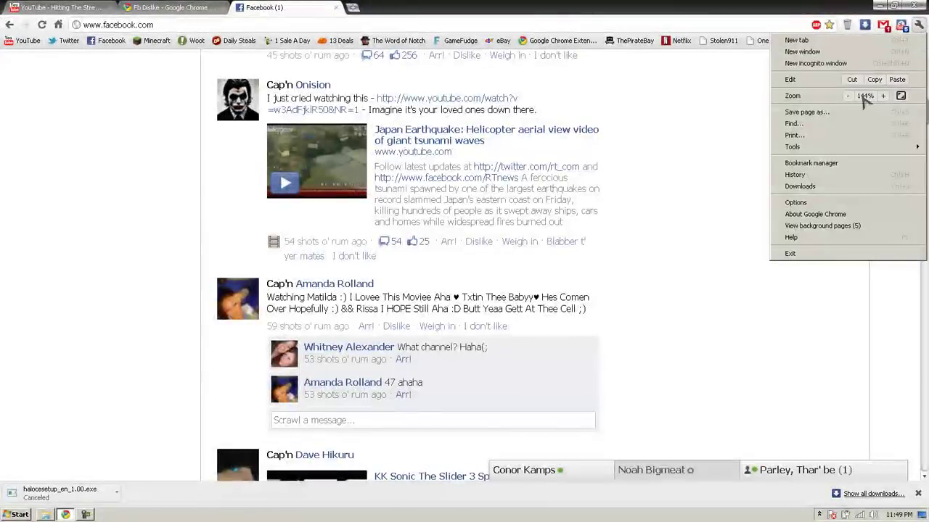
mouse_move(827, 148)
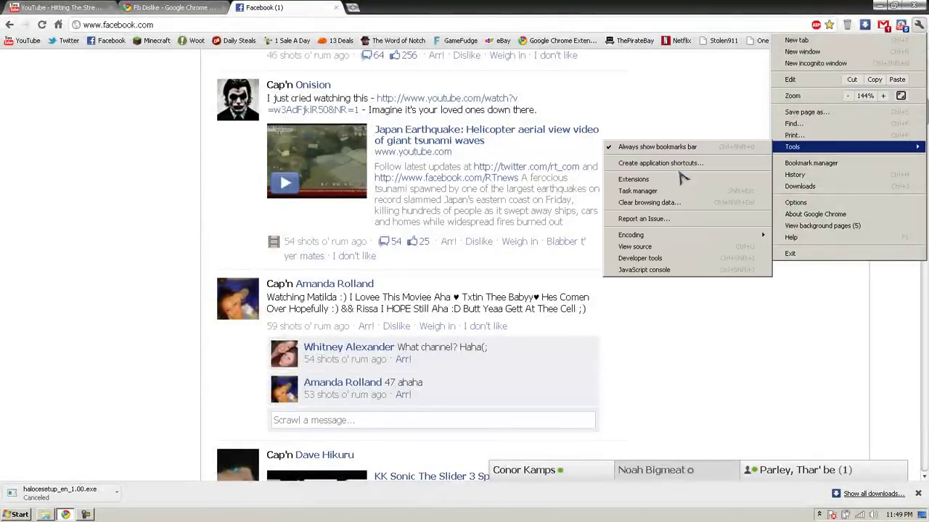
left_click(637, 179)
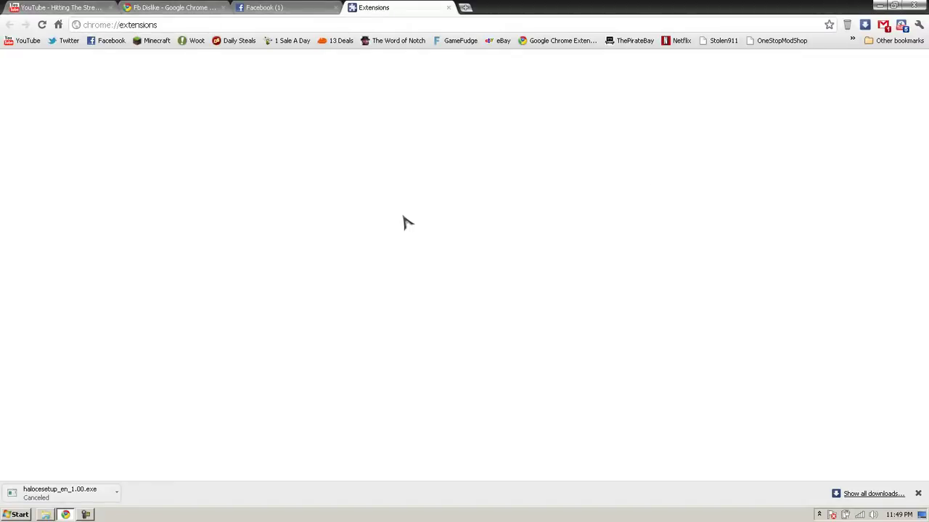
scroll(63, 351, "down", 2)
Uninstall Fb Dislike and FB Dislike 1.2.3, then close the Extensions tab.
left_click(90, 287)
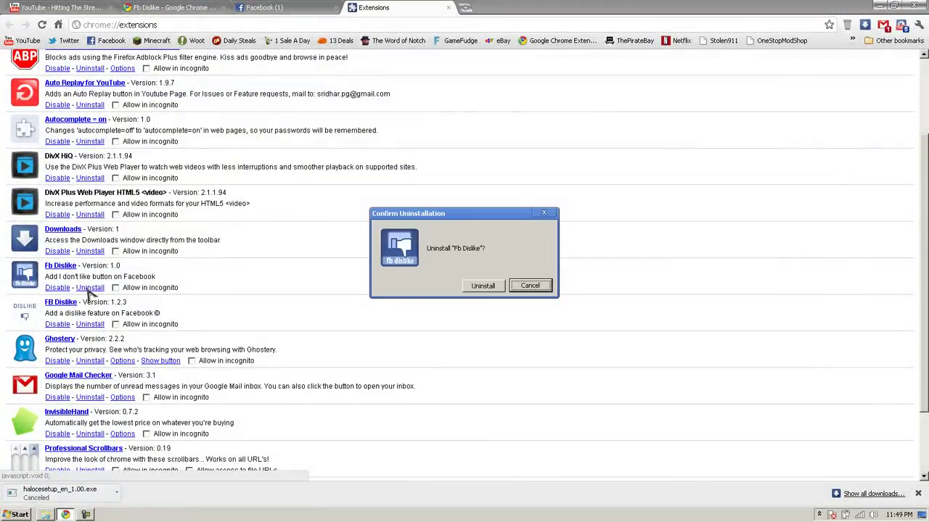
left_click(480, 285)
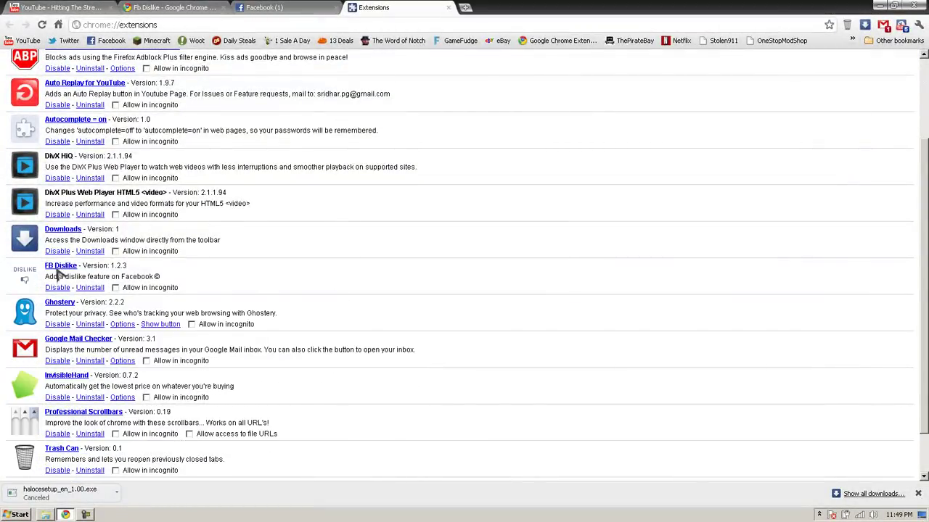
left_click(90, 287)
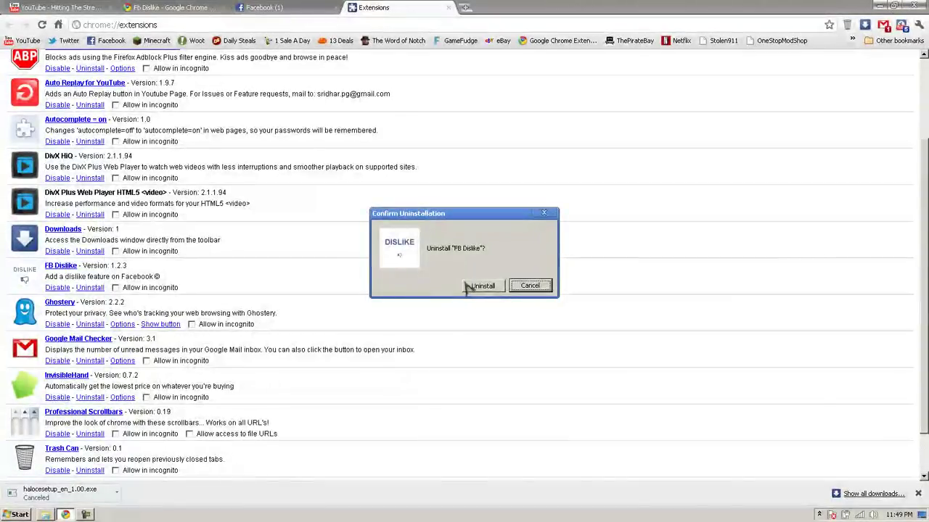
left_click(475, 286)
left_click(448, 8)
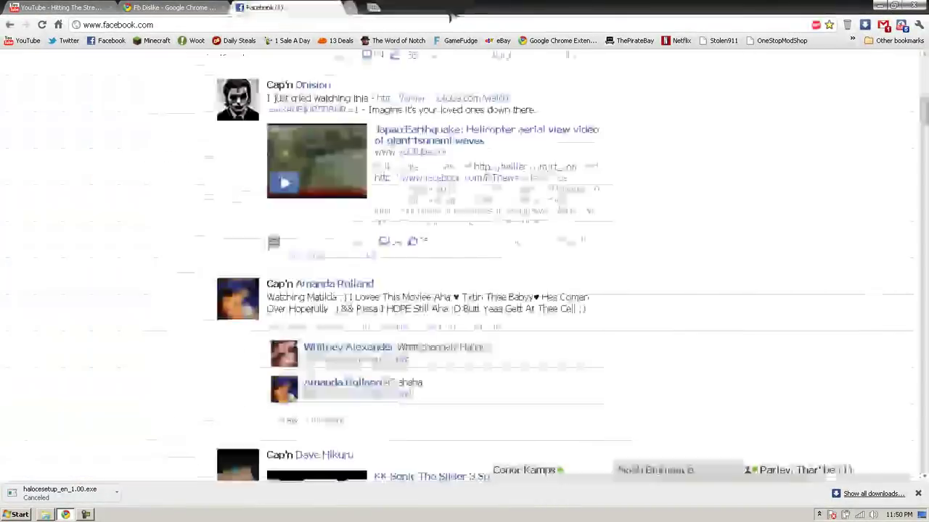
Go back to the 'Facebook Dislike Button' search results via the Back button history.
left_click(145, 8)
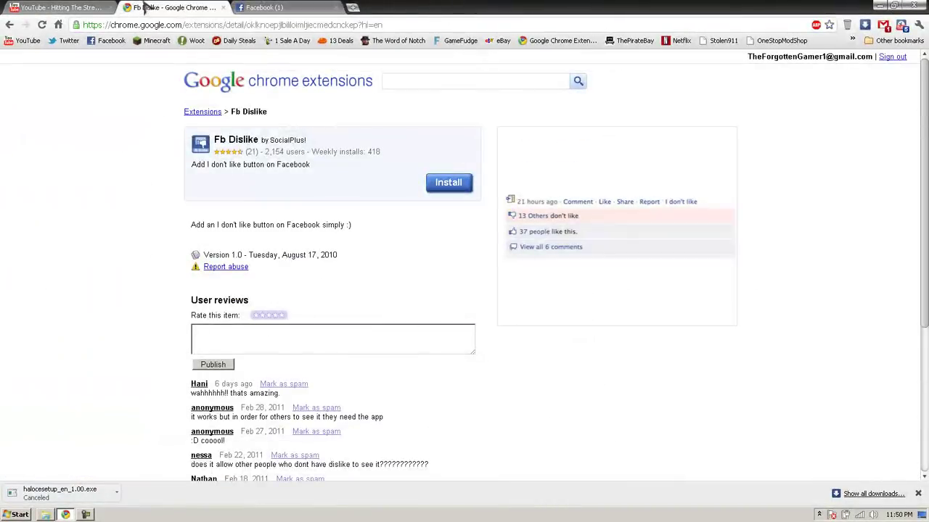
right_click(10, 25)
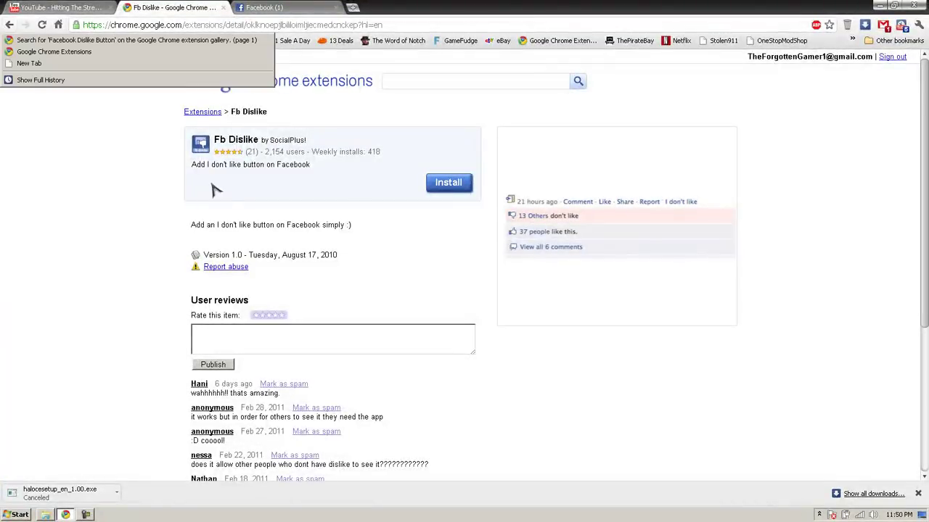
left_click(10, 40)
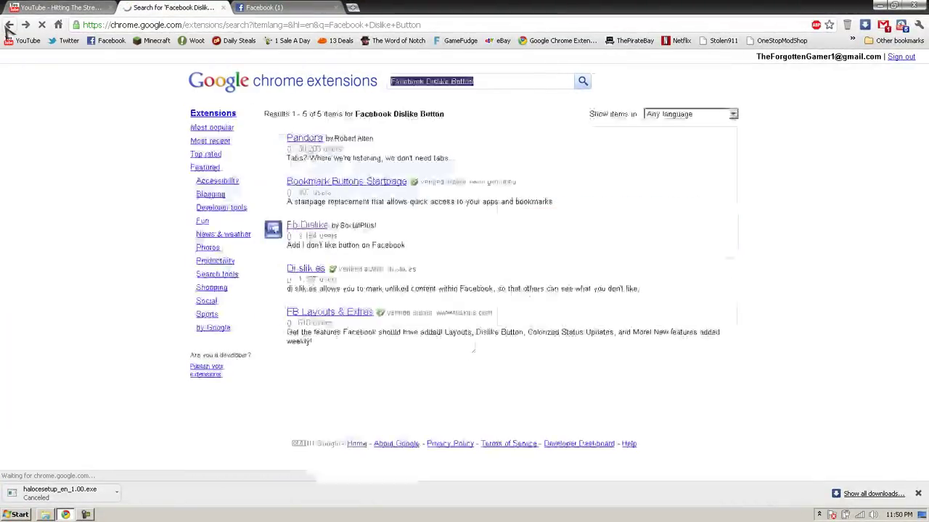
Install Di.slik.es, accept its usage policies, and return to the Facebook tab.
left_click(305, 270)
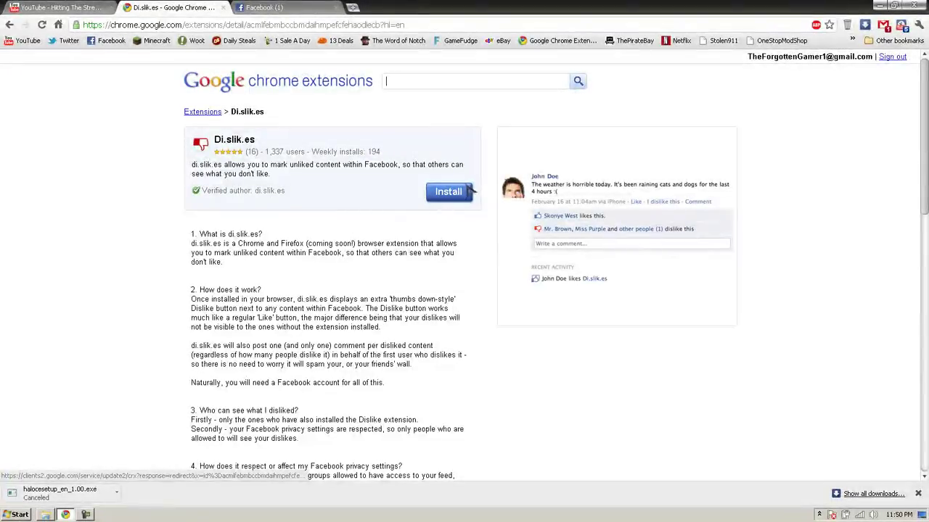
left_click(447, 198)
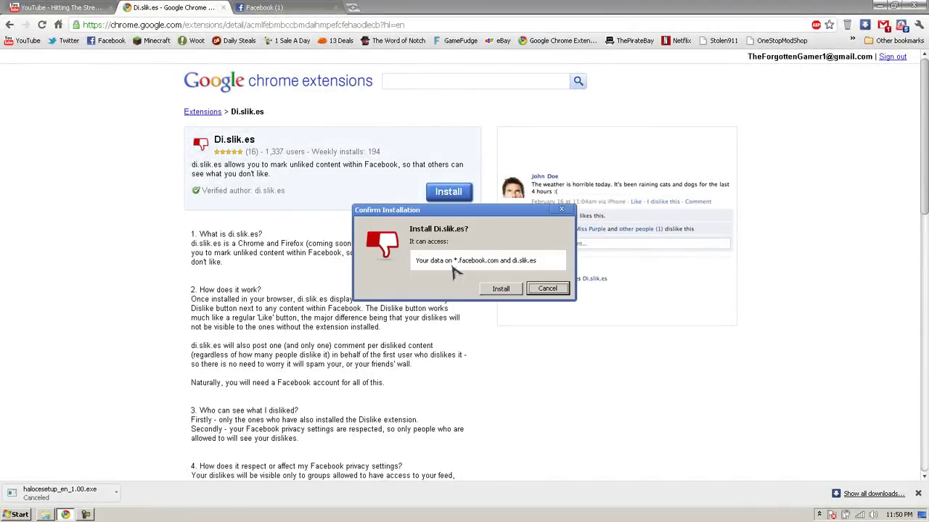
left_click(499, 289)
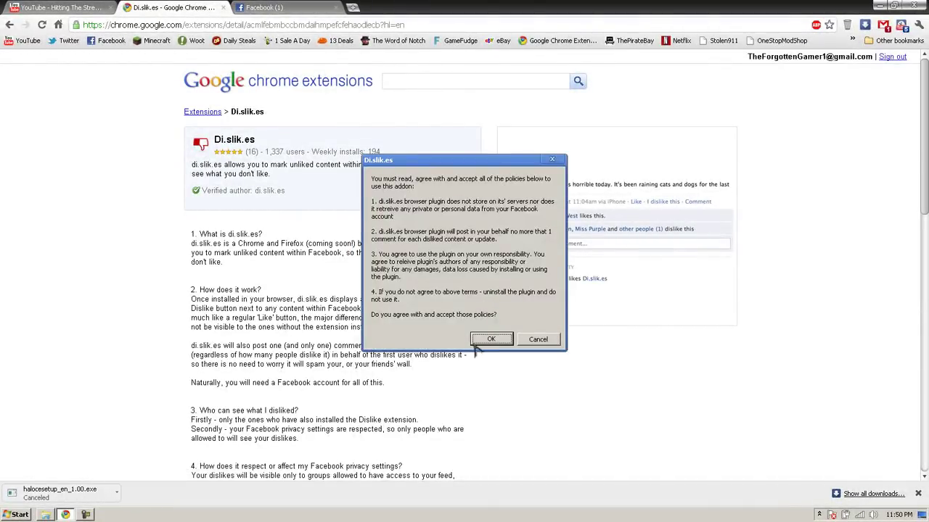
left_click(485, 341)
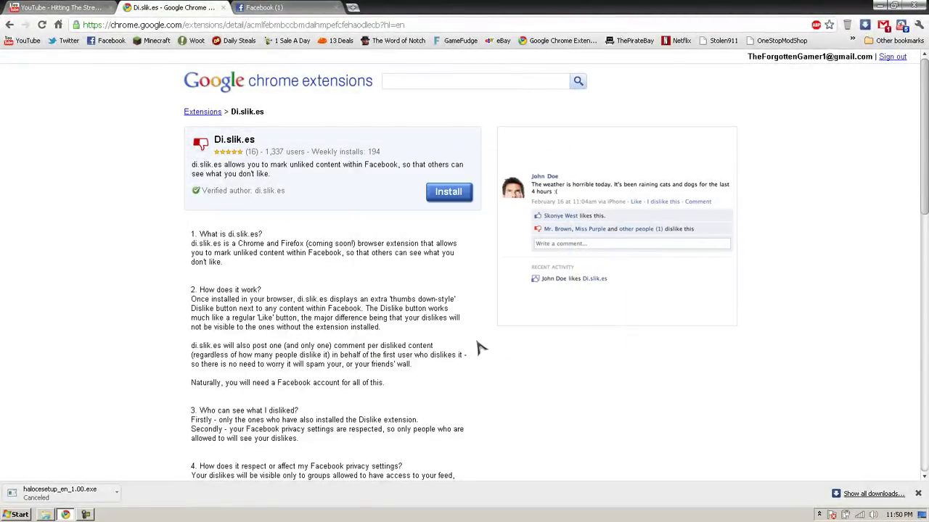
left_click(270, 9)
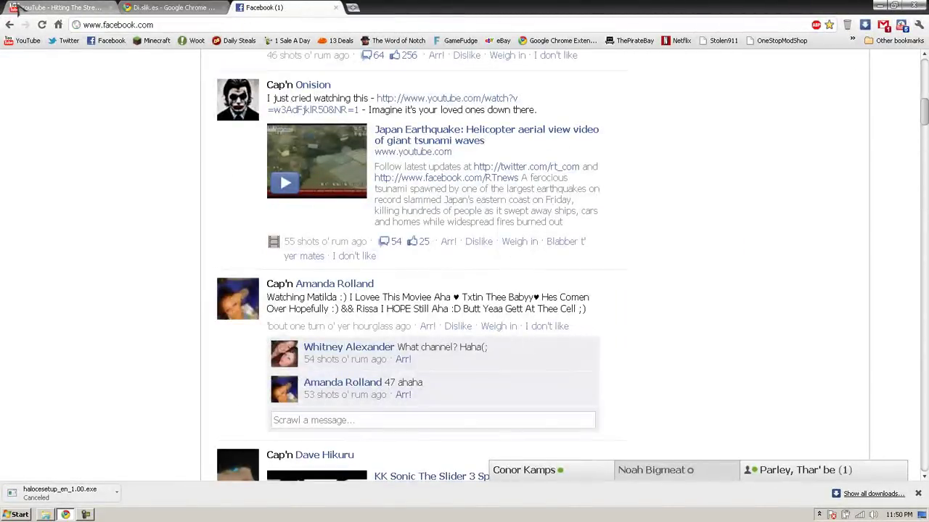
Reload Facebook and click 'I dislike this' on the free Minecraft account post.
left_click(42, 25)
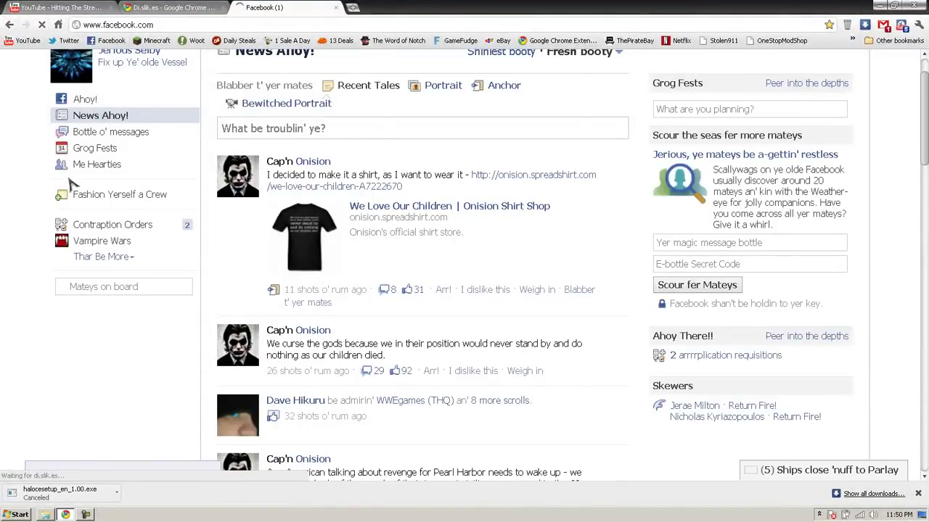
scroll(45, 209, "down", 3)
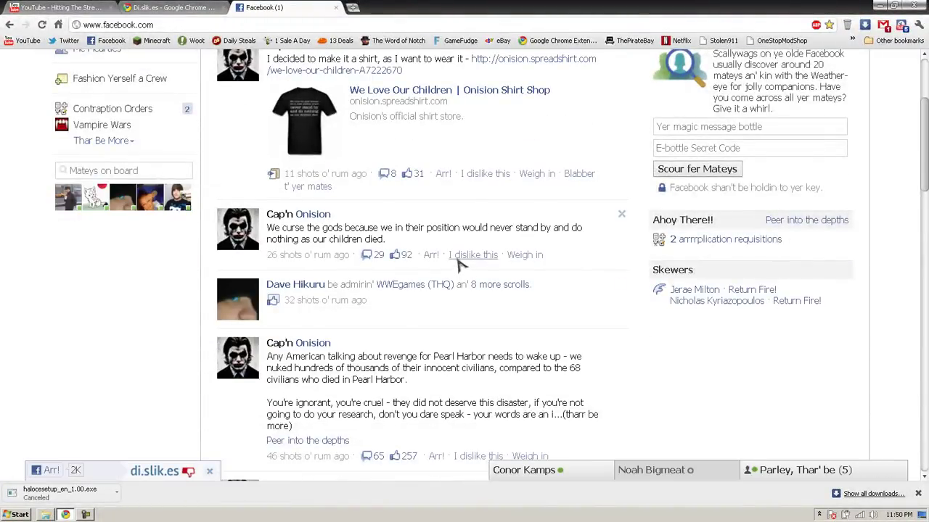
scroll(459, 265, "down", 12)
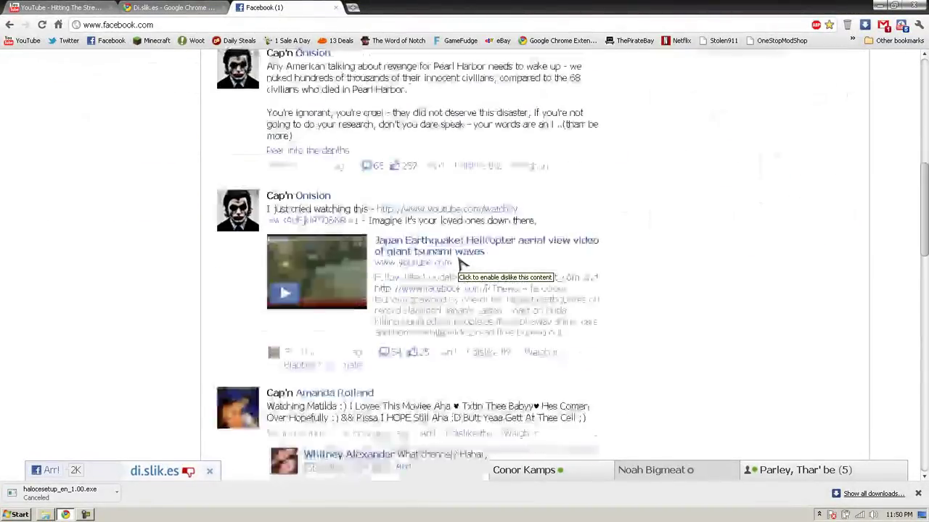
scroll(464, 254, "down", 6)
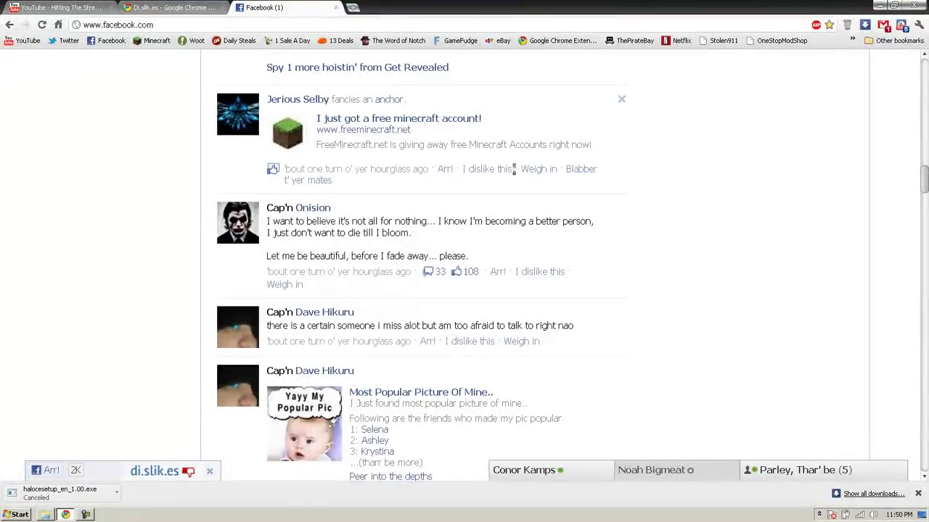
left_click(505, 173)
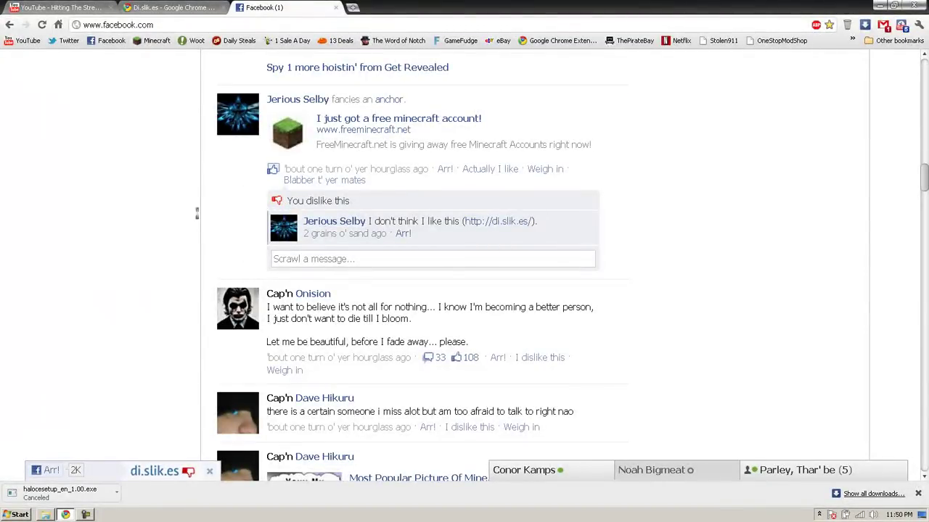
Close the floating di.slik.es bar and scroll back to the top of the feed.
scroll(201, 220, "up", 3)
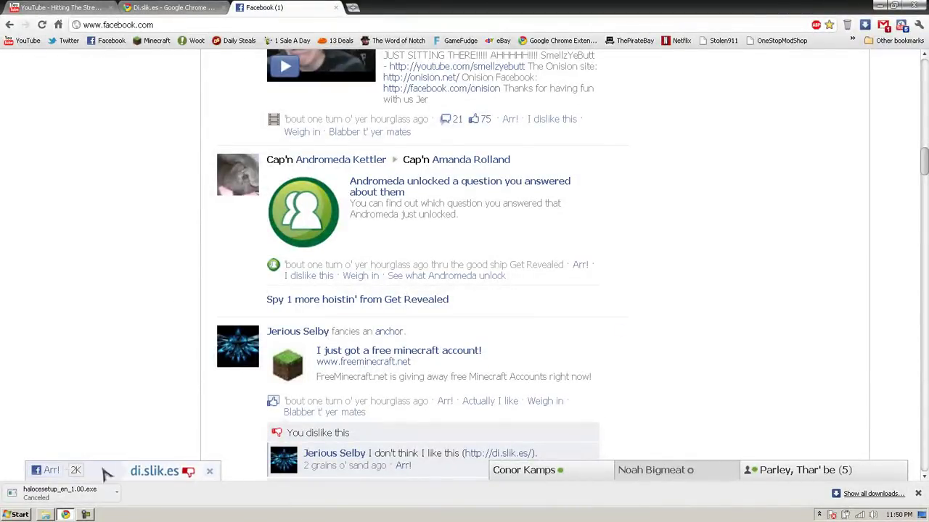
left_click(210, 472)
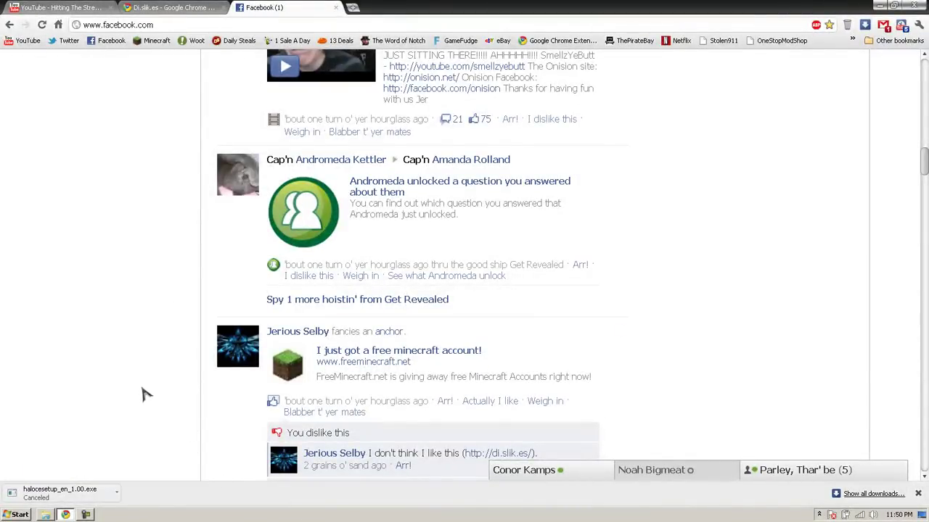
scroll(143, 394, "up", 20)
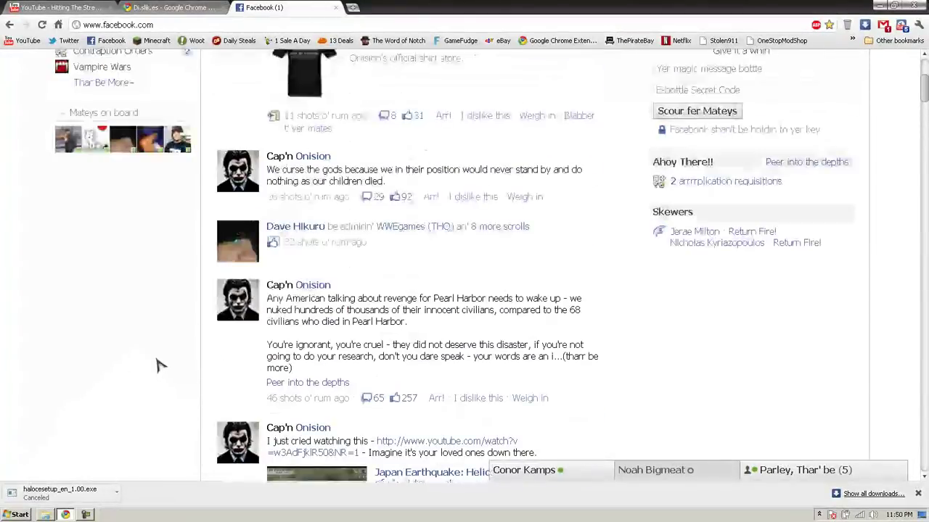
scroll(156, 362, "up", 3)
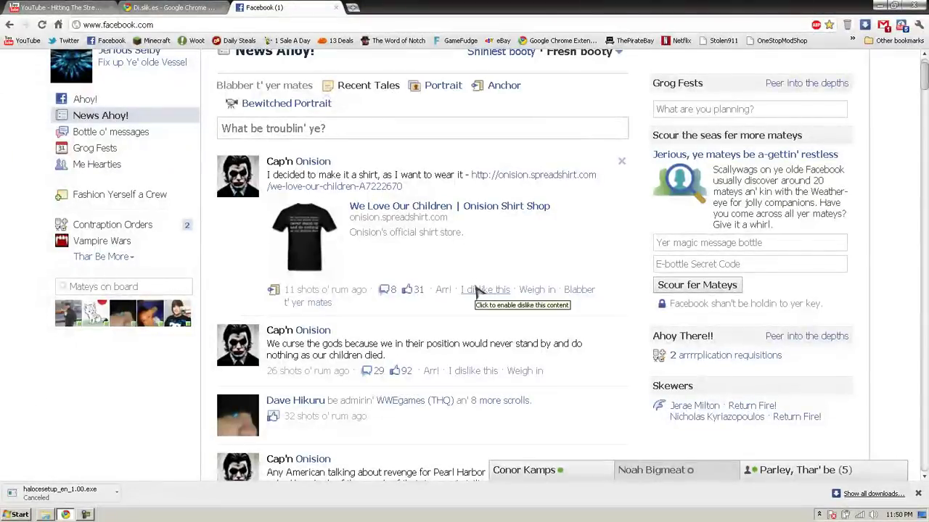
scroll(373, 94, "up", 1)
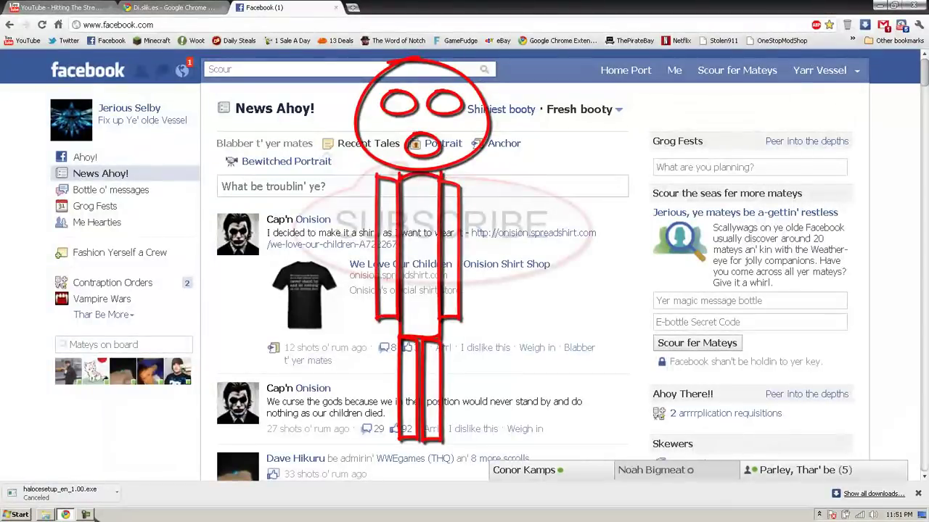
left_click(89, 514)
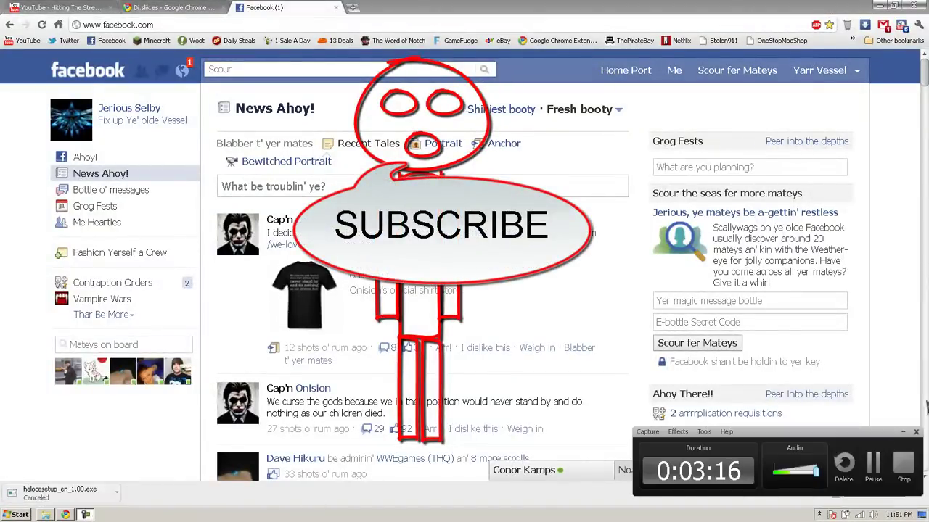